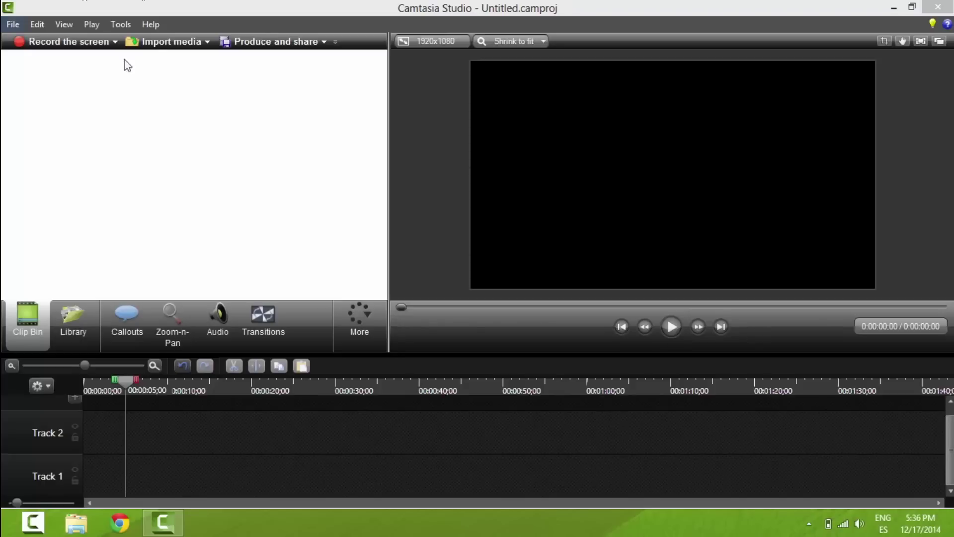
Step: Import MVI_0992.MOV onto Track 2 and stretch it to fill the canvas
left_click(158, 40)
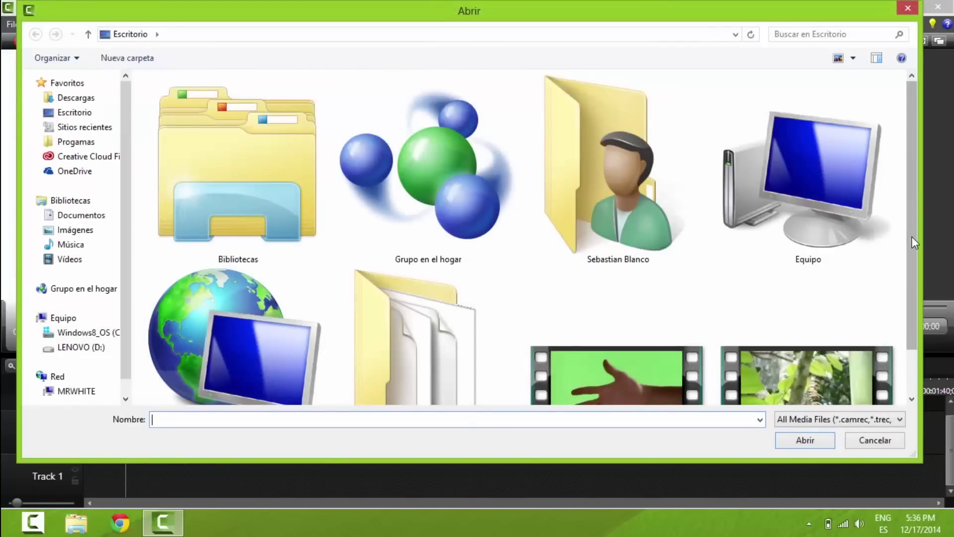
scroll(659, 298, "down", 2)
double_click(562, 339)
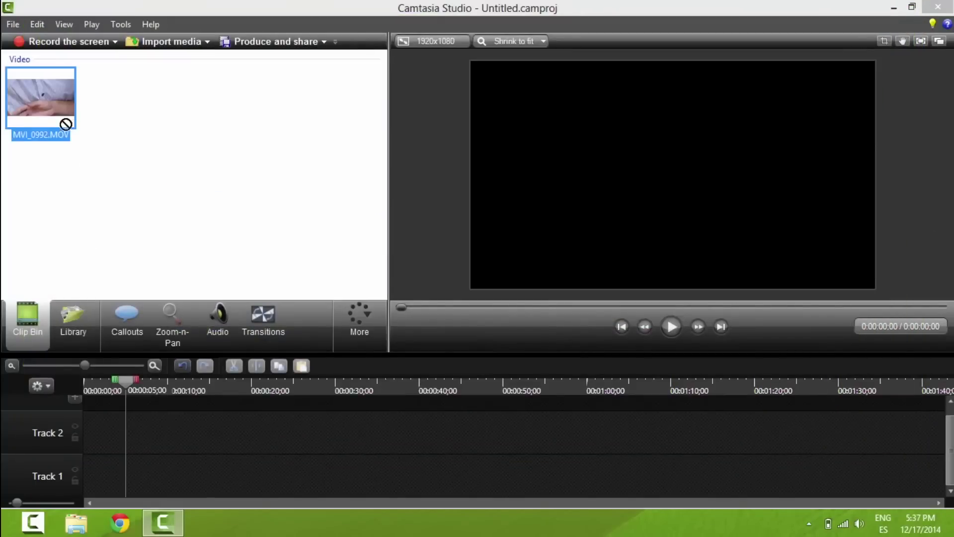
left_click_drag(42, 97, 95, 435)
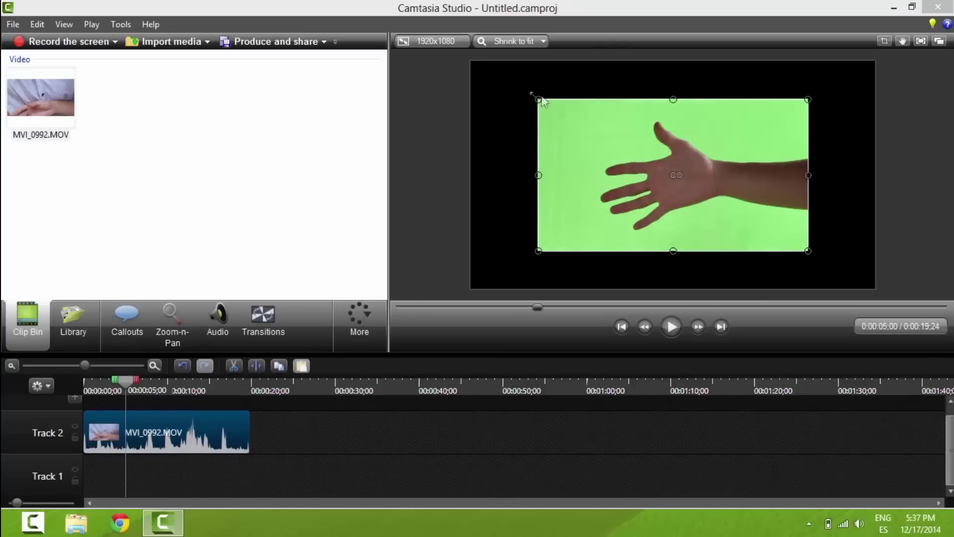
left_click_drag(539, 100, 469, 60)
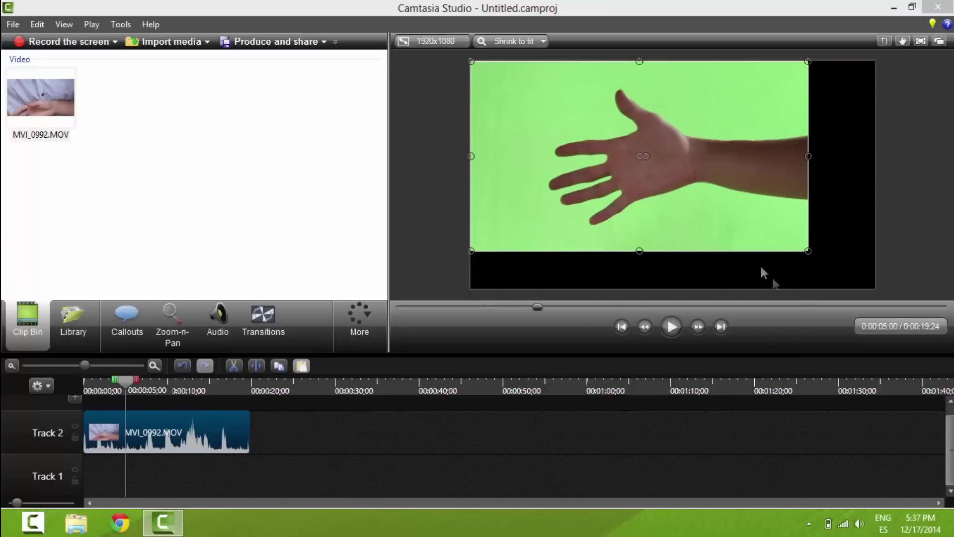
left_click_drag(807, 251, 876, 288)
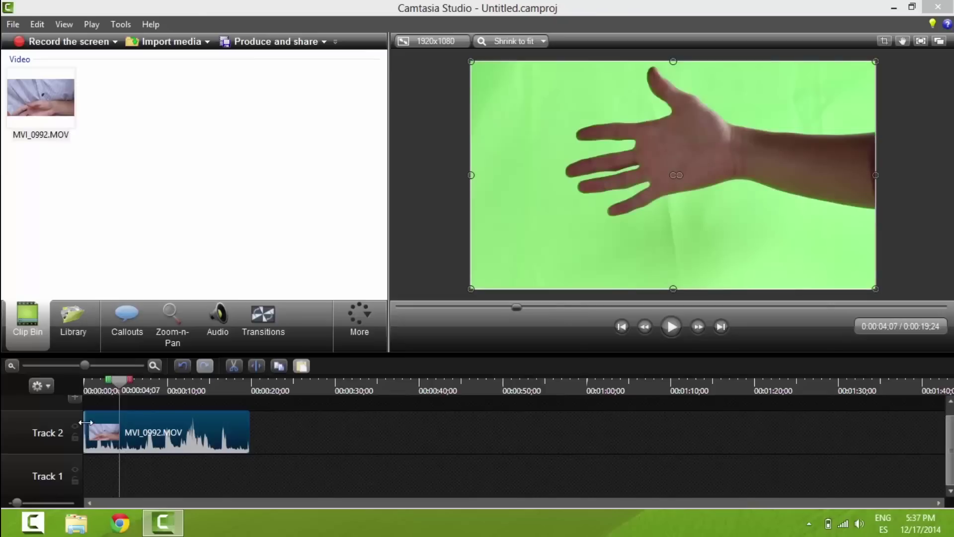
Step: Trim the hand clip's start and cut its end at about 11 seconds
left_click_drag(84, 432, 123, 432)
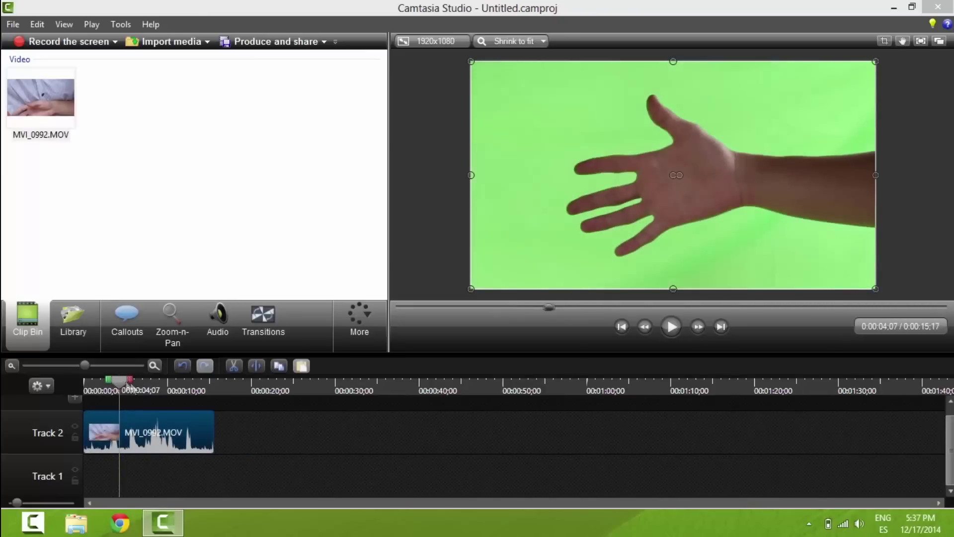
mouse_move(121, 390)
left_mouse_down()
mouse_move(203, 390)
mouse_move(187, 390)
left_mouse_up()
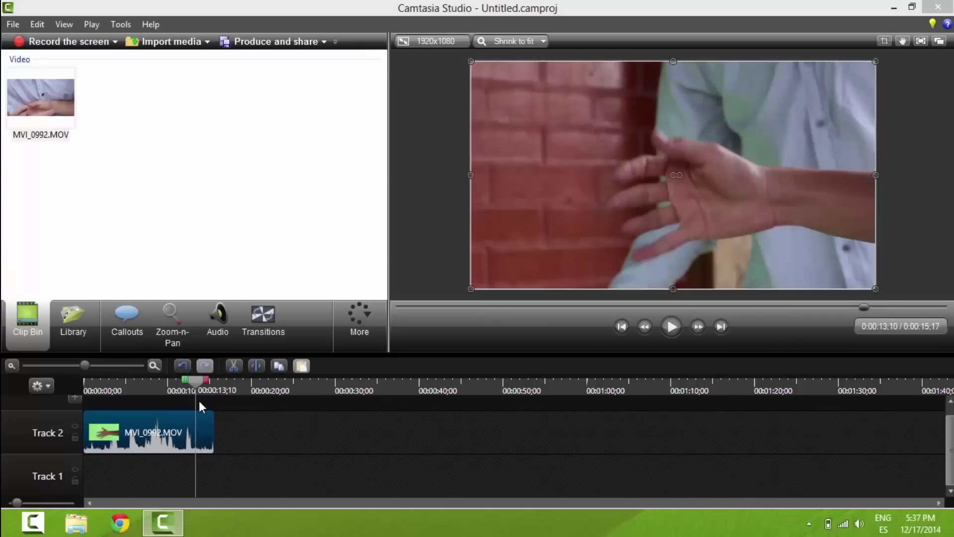
left_click(183, 390)
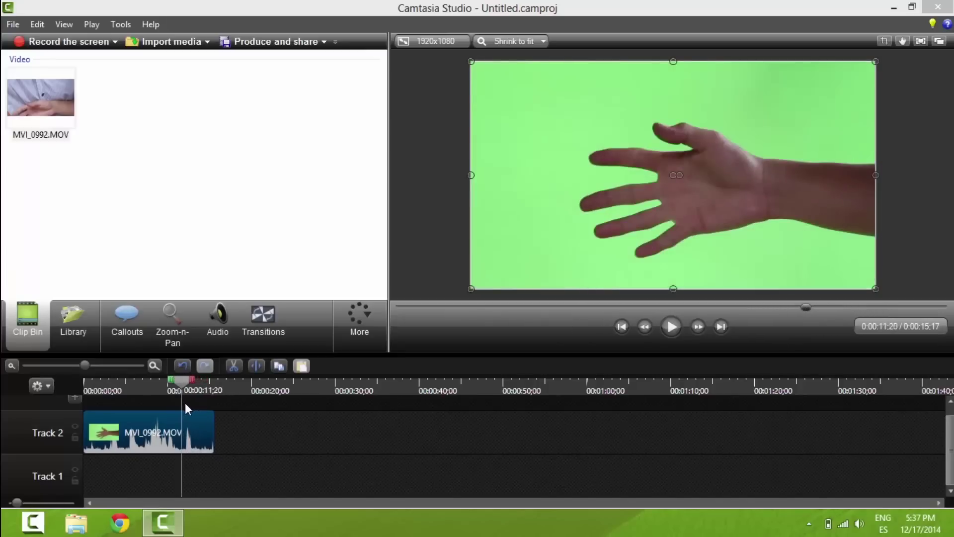
mouse_move(213, 432)
left_mouse_down()
mouse_move(193, 432)
mouse_move(180, 416)
left_mouse_up()
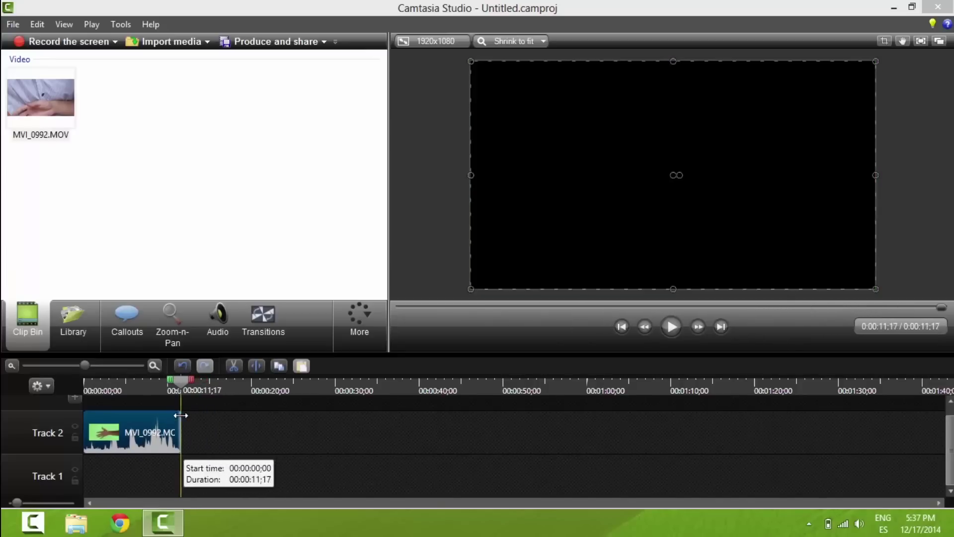
Step: Import P1030082.MP4 onto Track 1 and trim it to the hand clip's length
left_click(155, 44)
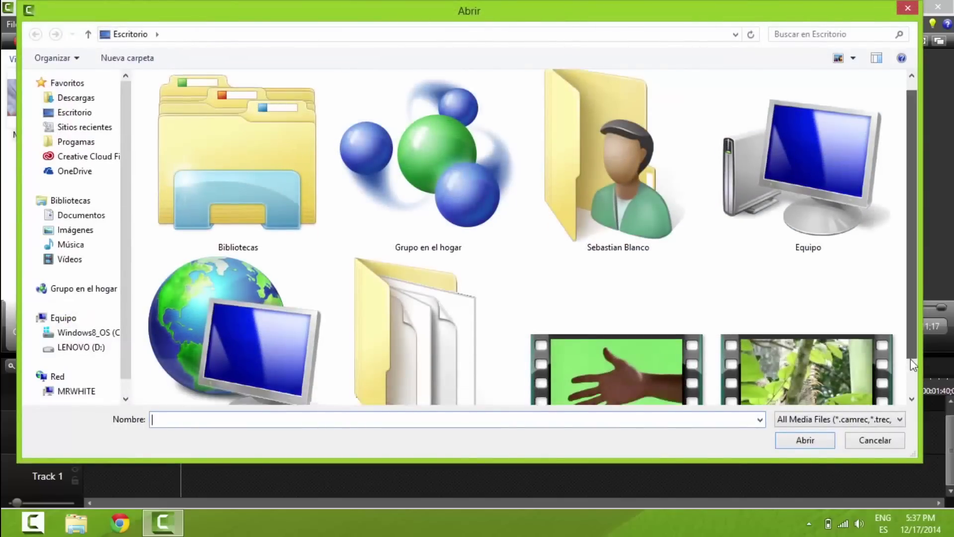
left_click_drag(912, 224, 911, 284)
double_click(806, 373)
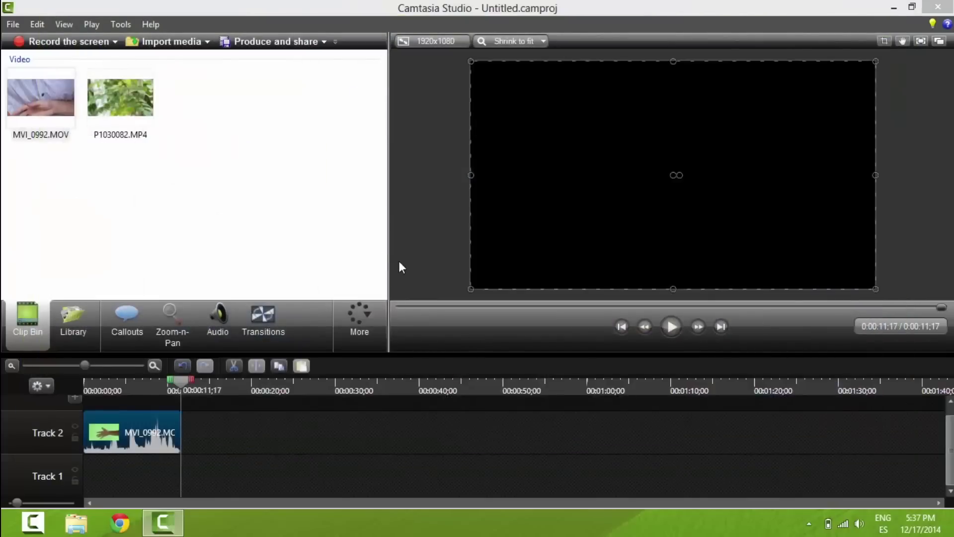
mouse_move(120, 98)
left_mouse_down()
mouse_move(138, 469)
mouse_move(150, 473)
left_mouse_up()
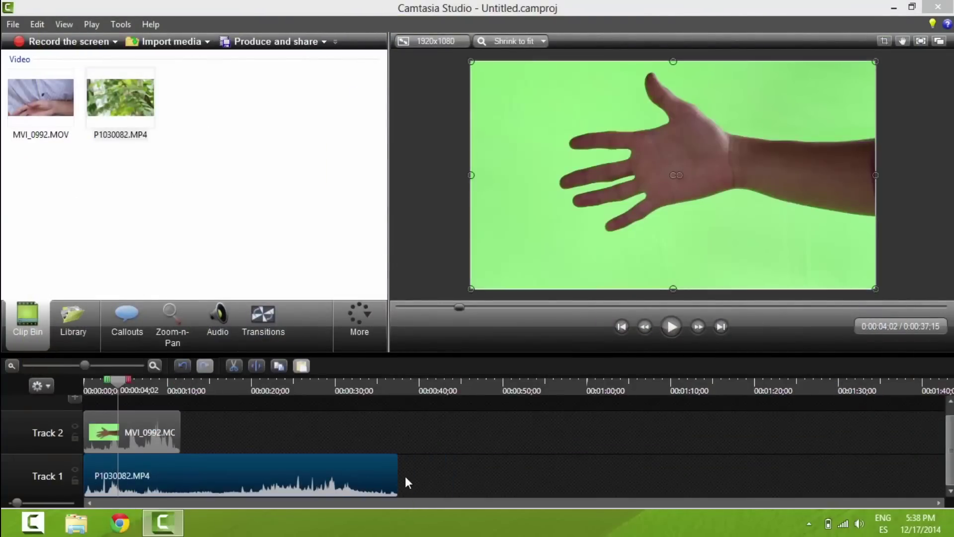
left_click_drag(398, 475, 181, 454)
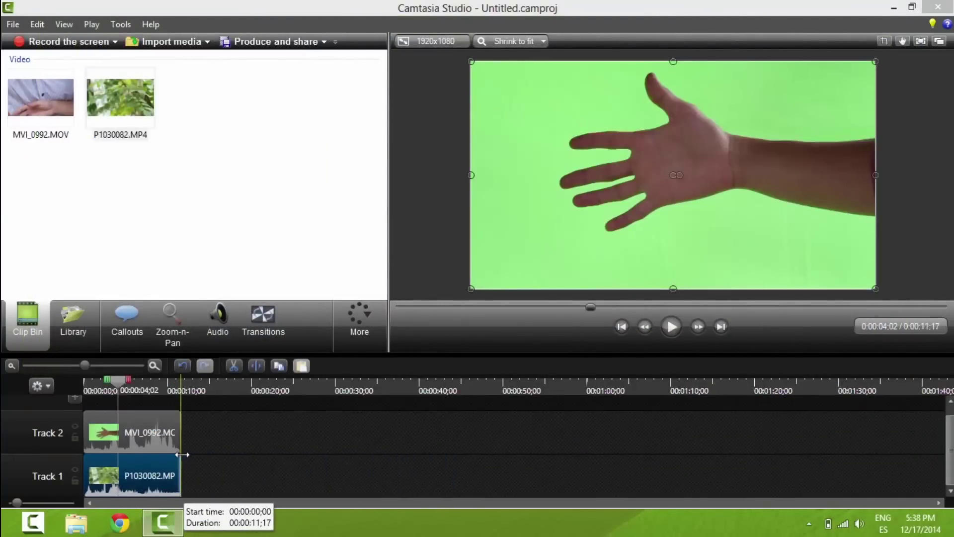
Step: Show Visual Properties for the hand clip on Track 2
left_click(359, 321)
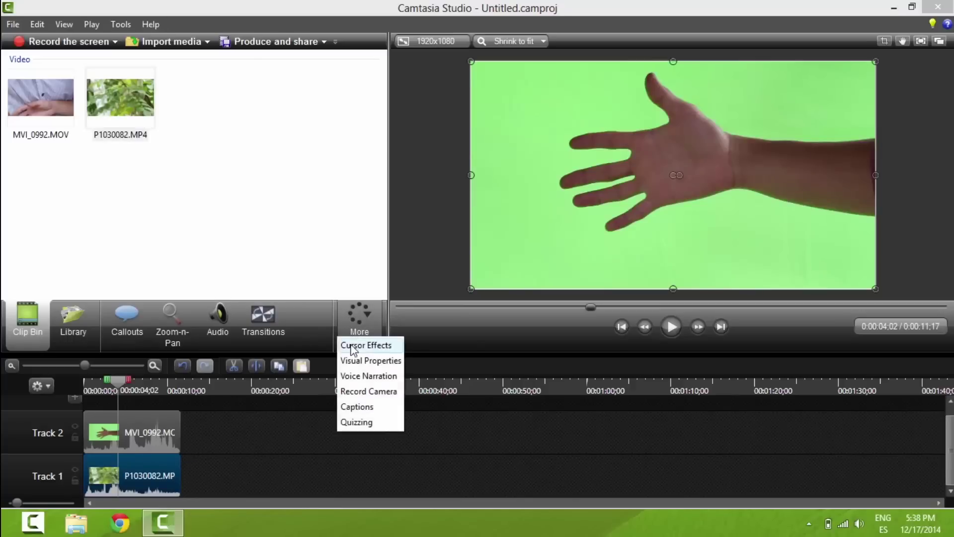
left_click(373, 362)
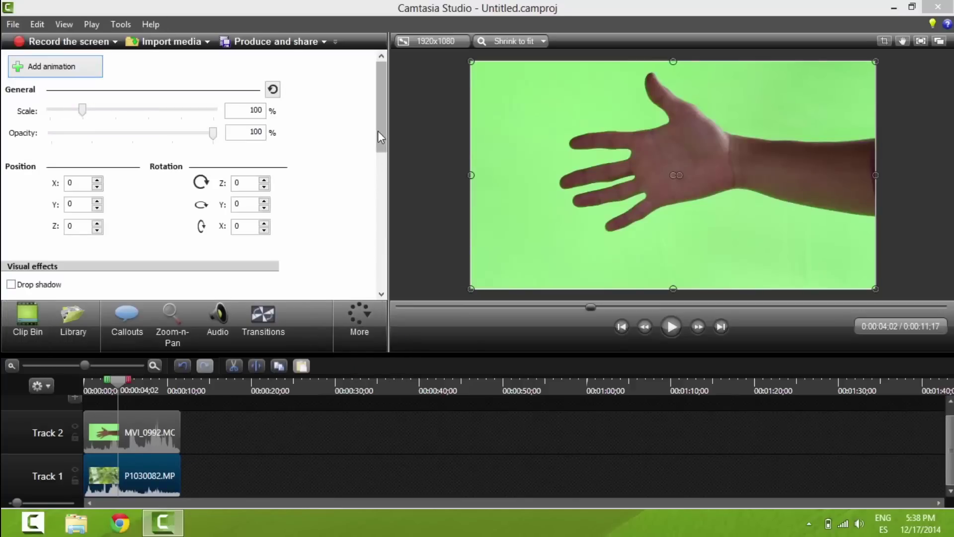
left_click_drag(378, 131, 379, 176)
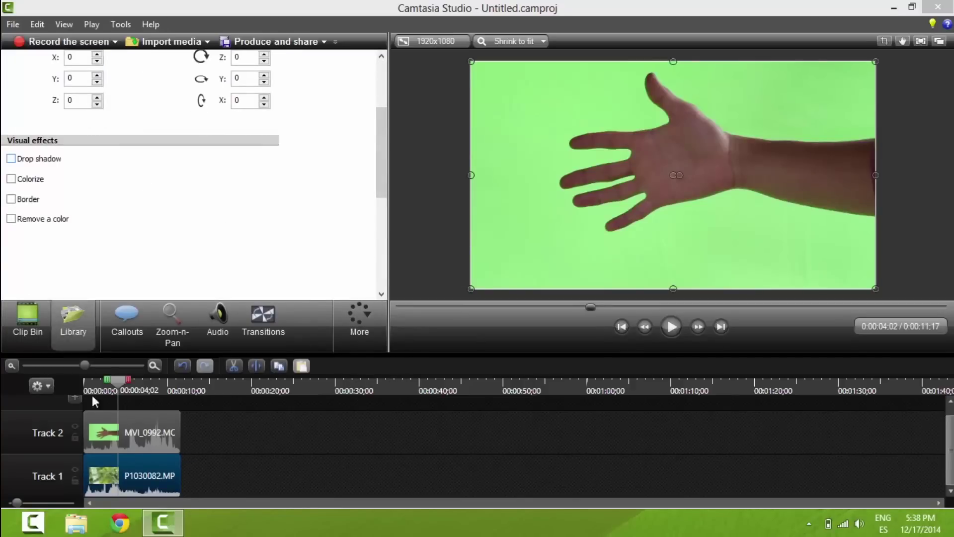
left_click(110, 442)
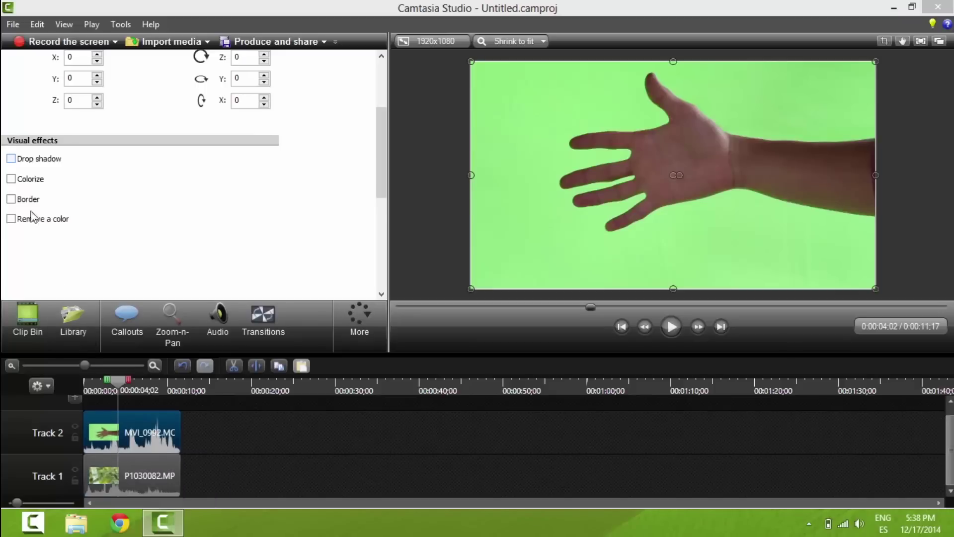
Step: Enable Remove a color and sample the green background from the canvas
left_click(11, 218)
scroll(32, 225, "down", 1)
left_click(88, 220)
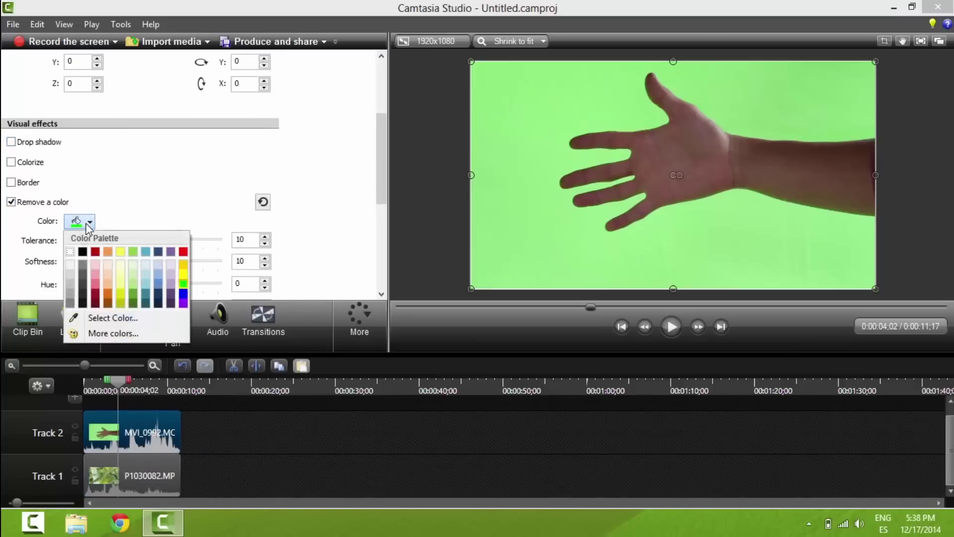
left_click(113, 317)
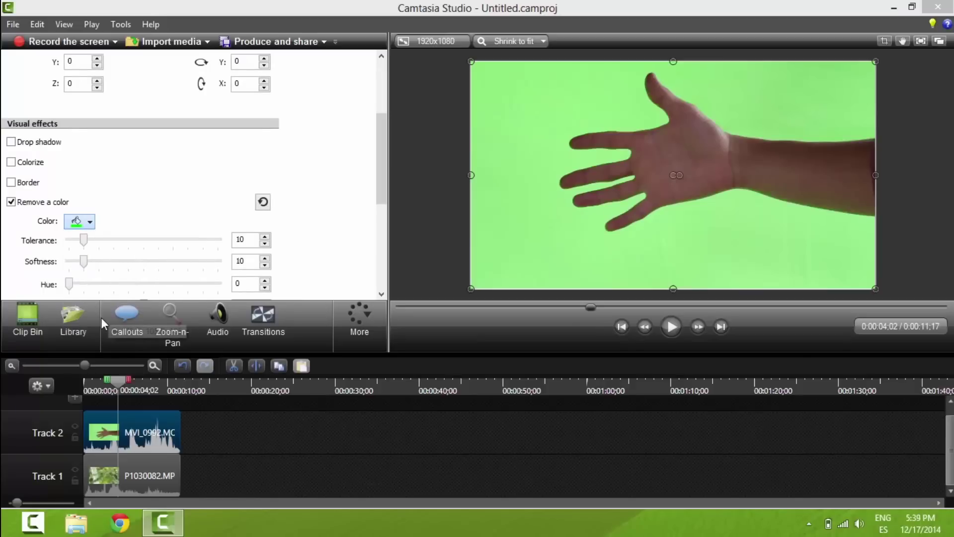
left_click(701, 254)
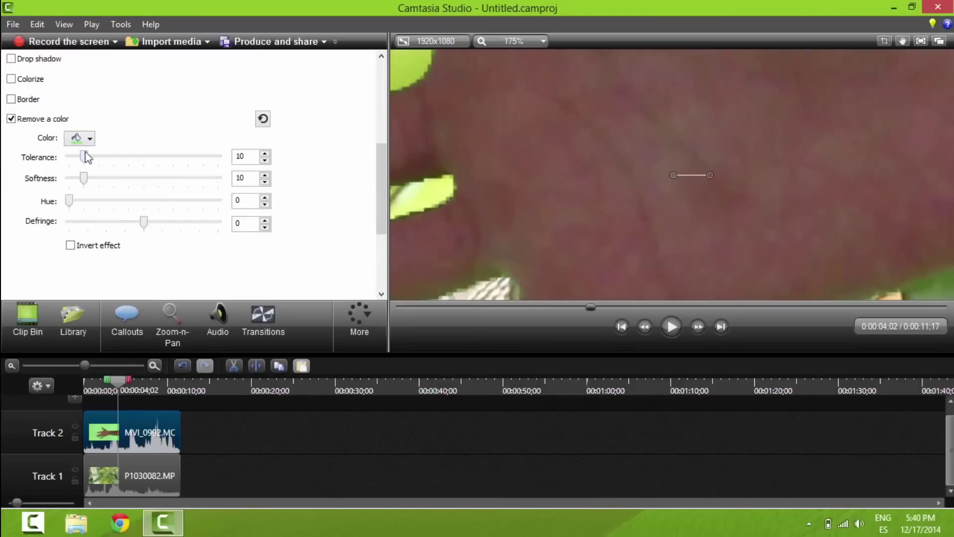
left_click_drag(83, 157, 99, 157)
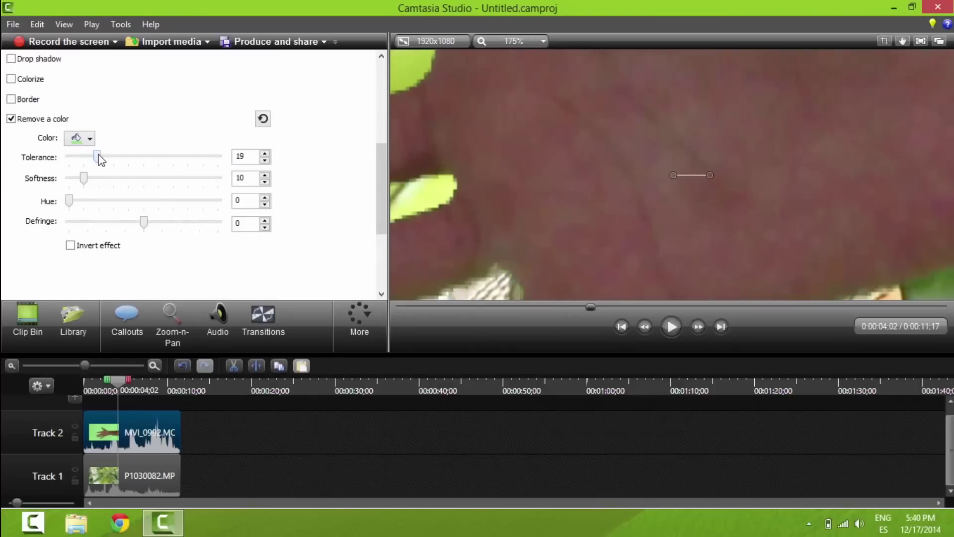
scroll(436, 178, "down", 5)
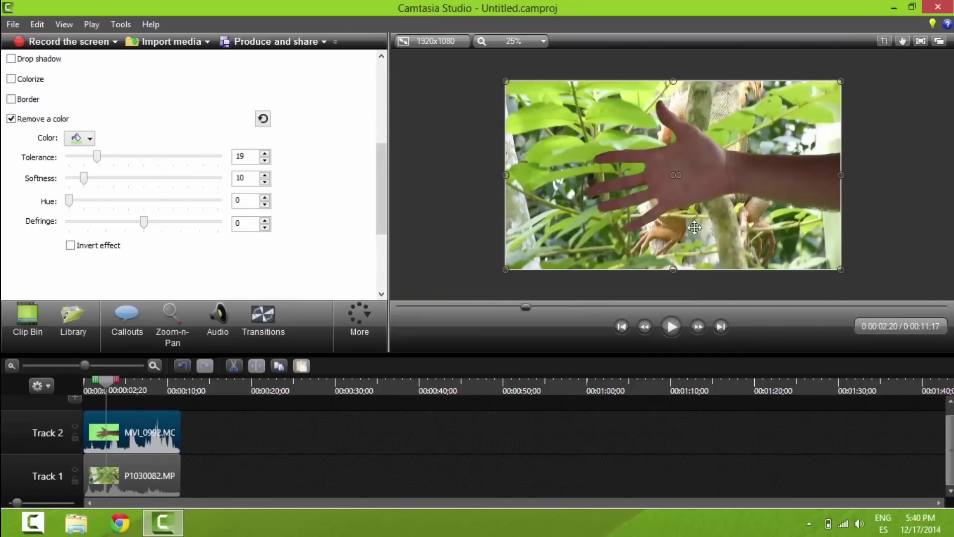
Step: Pick the MP4 with Smart Player (up to 1080p) production preset and continue
left_click(277, 41)
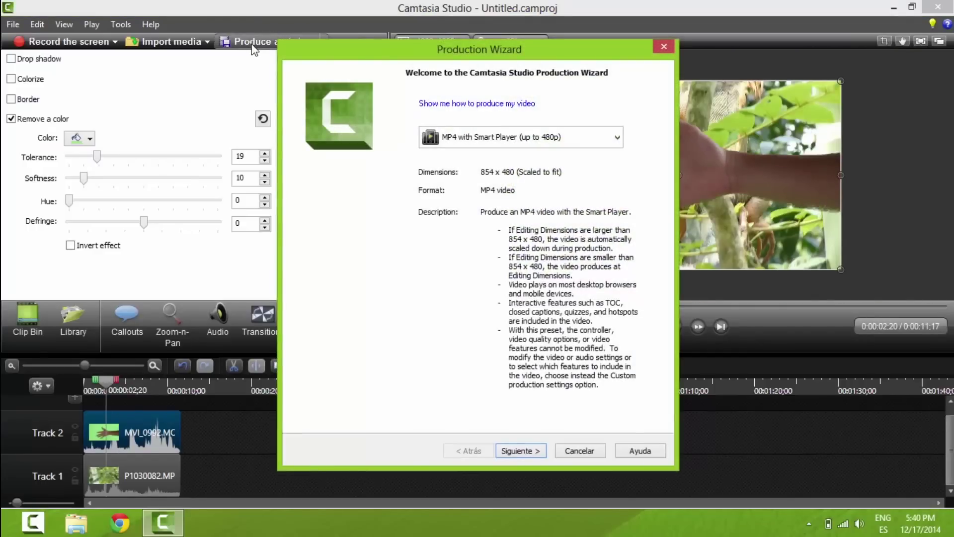
left_click(492, 137)
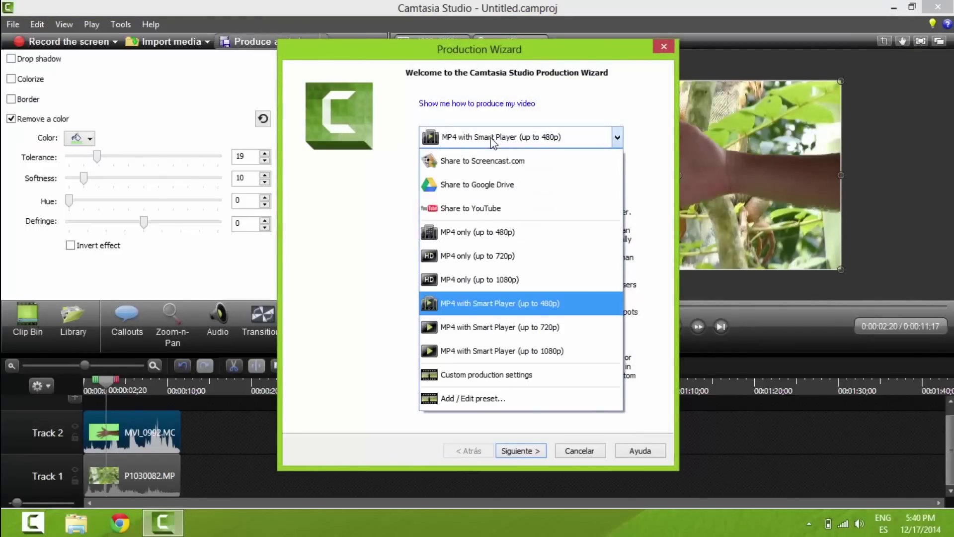
left_click(487, 353)
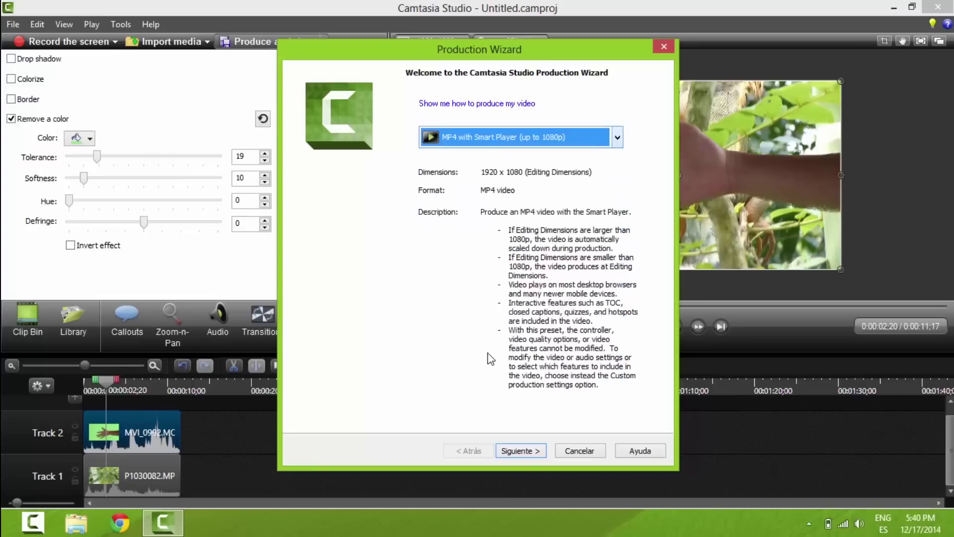
left_click(525, 452)
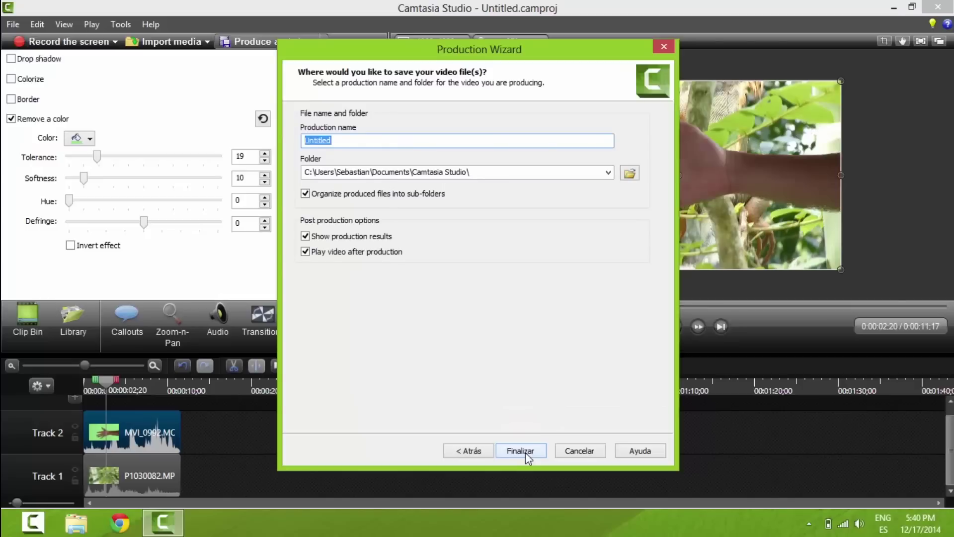
left_click(526, 452)
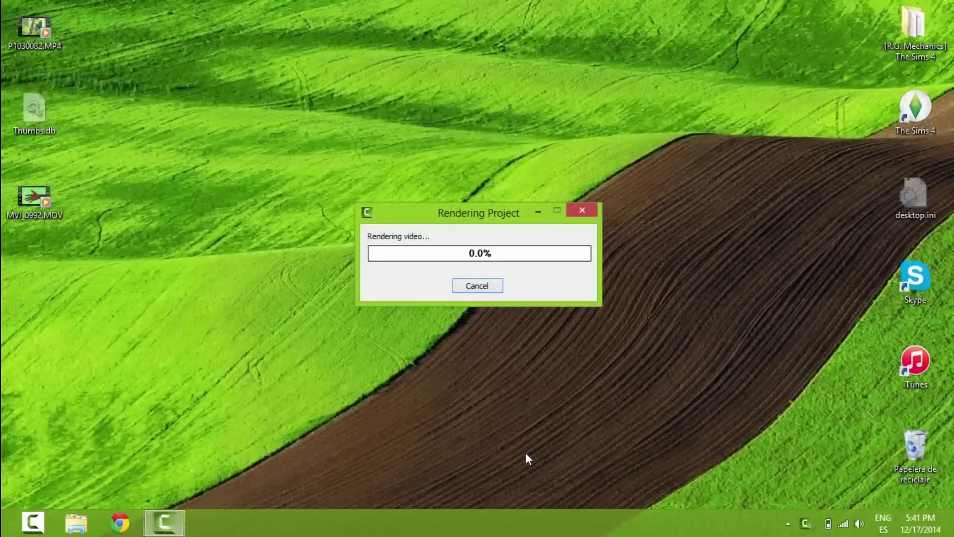